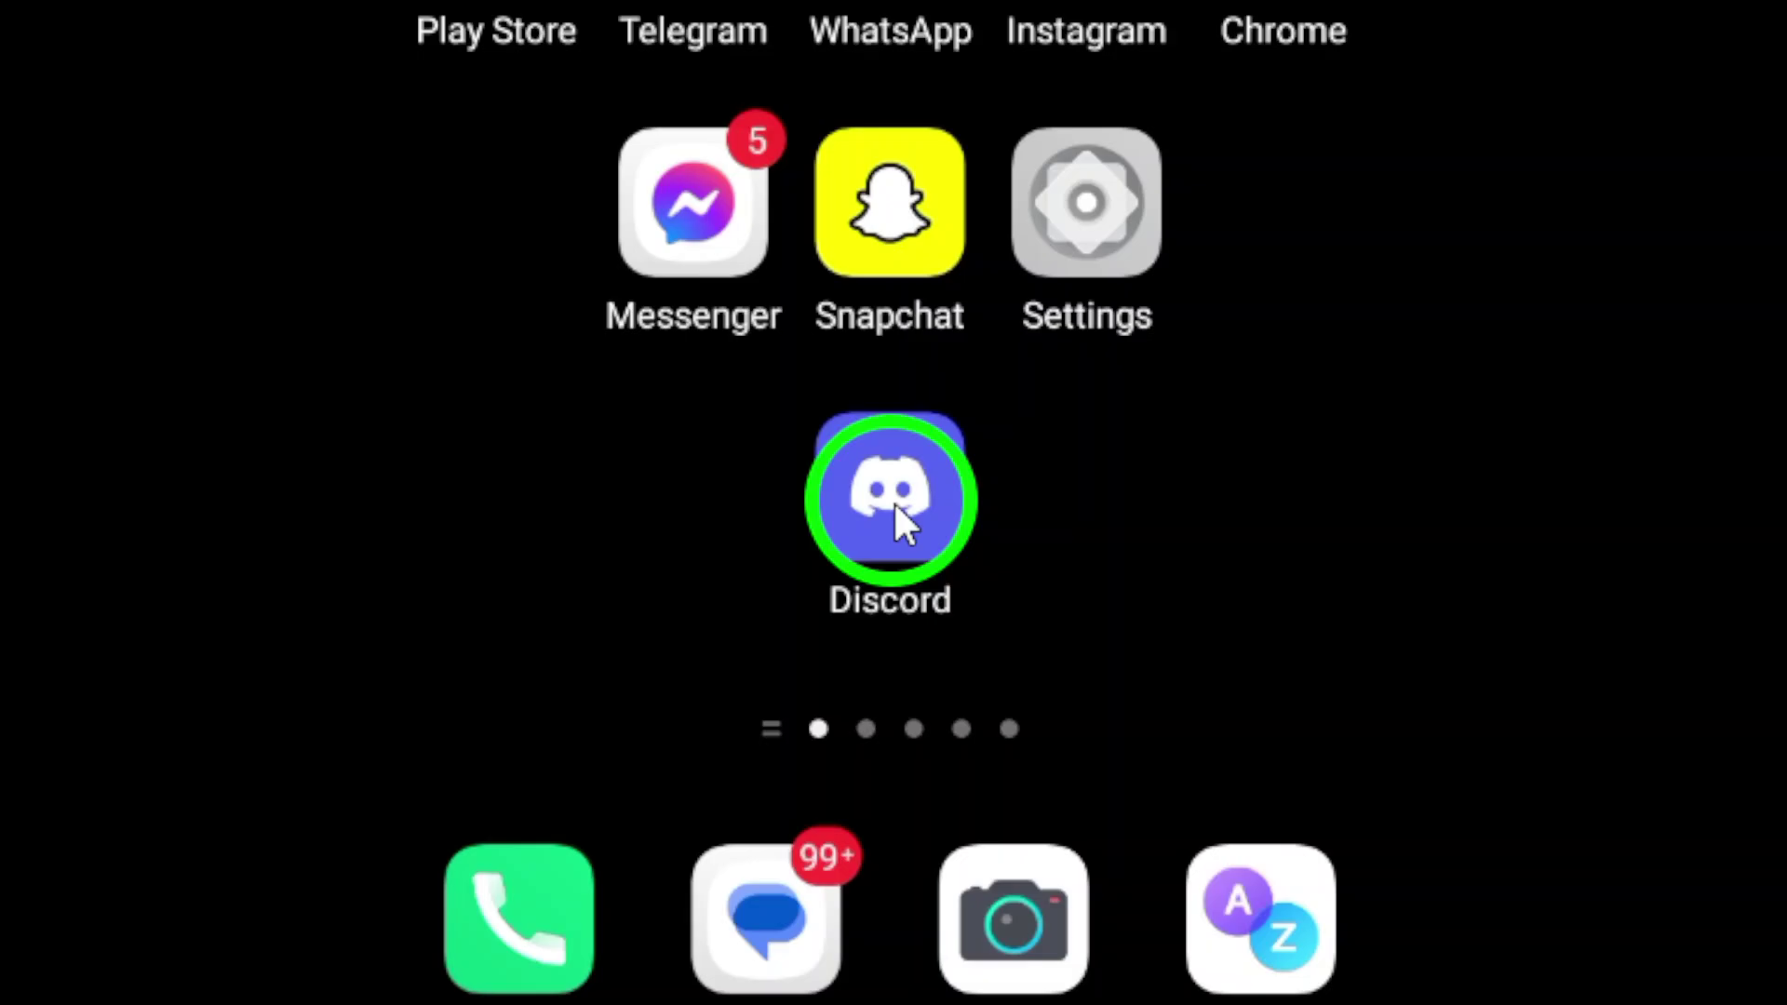
# Step: Launch Discord and go to your own profile via the You tab
pyautogui.click(894, 501)
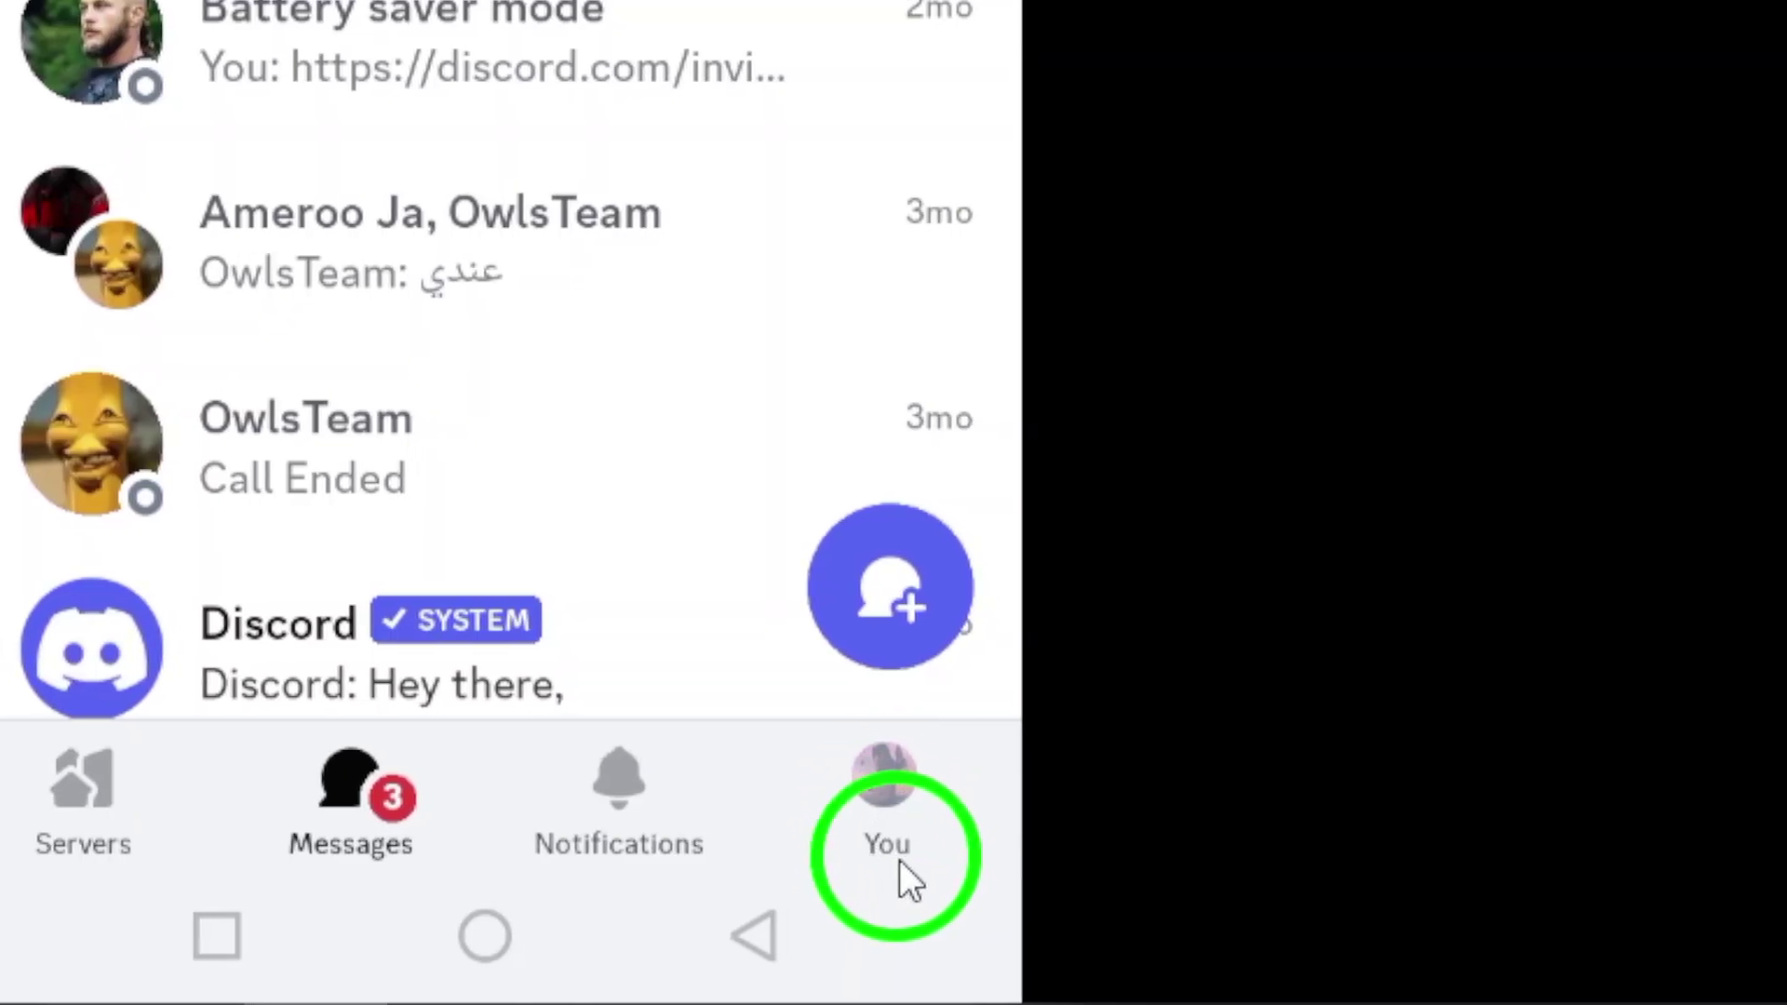
pyautogui.click(894, 806)
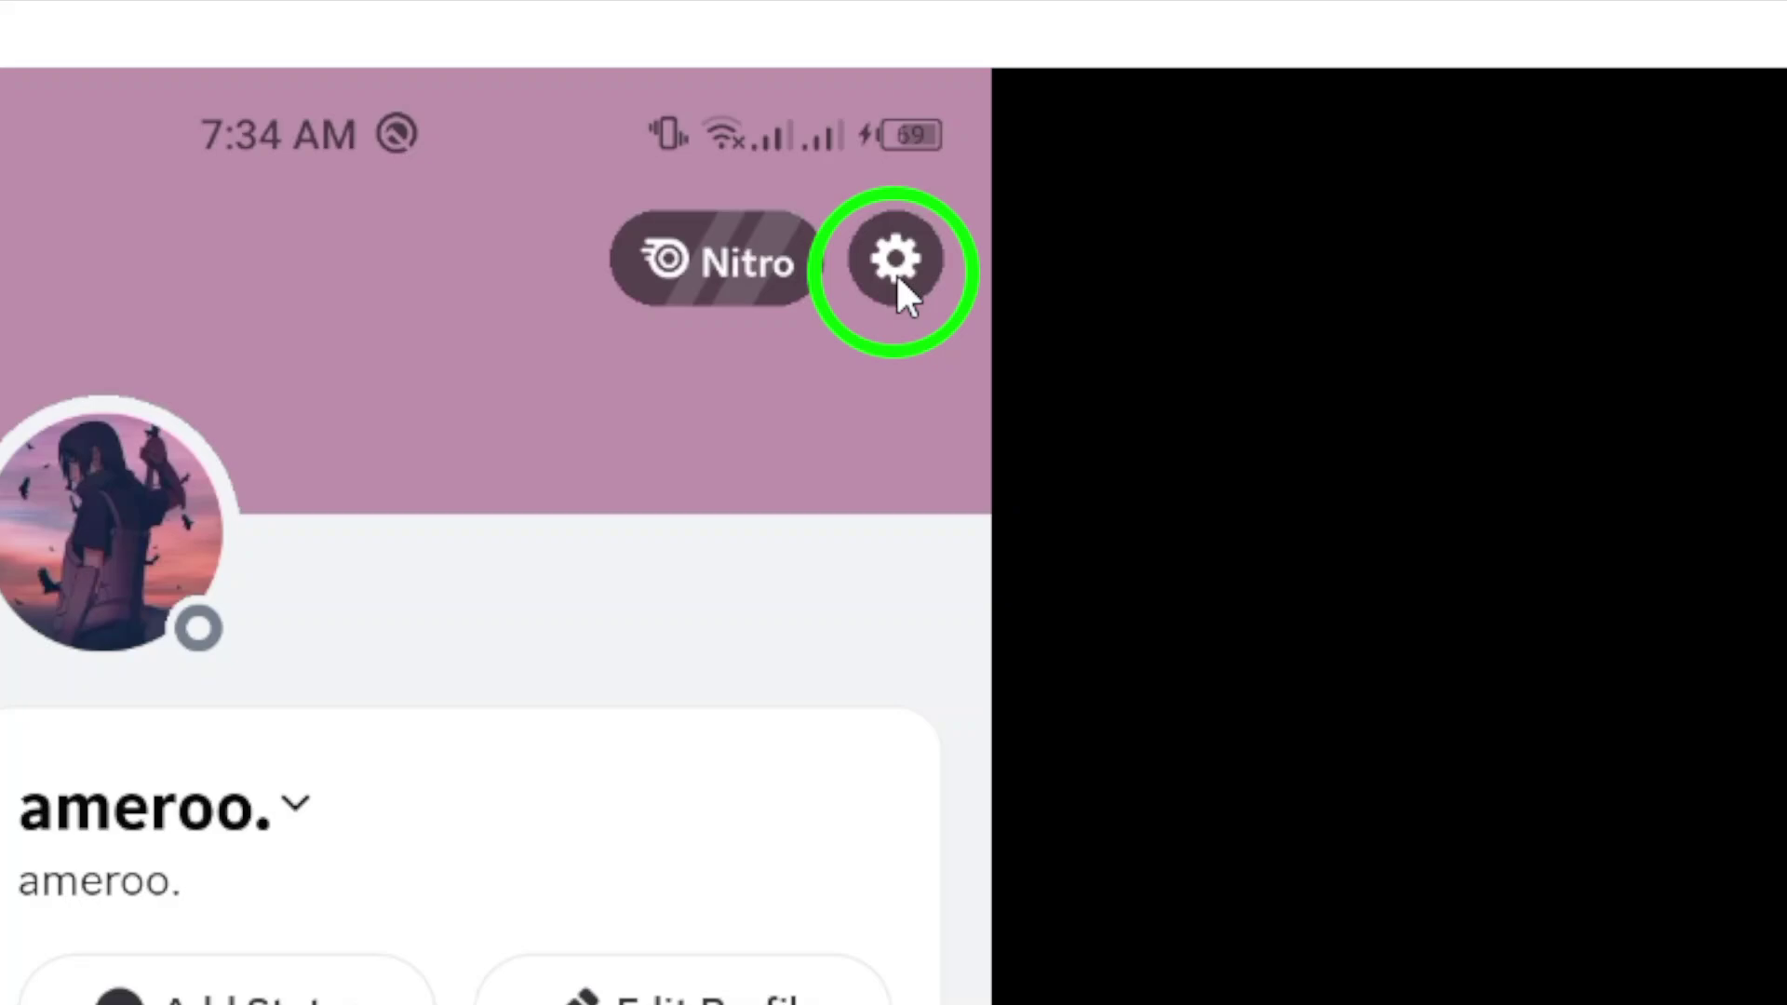
# Step: Open Settings from the gear icon on the profile page
pyautogui.click(894, 265)
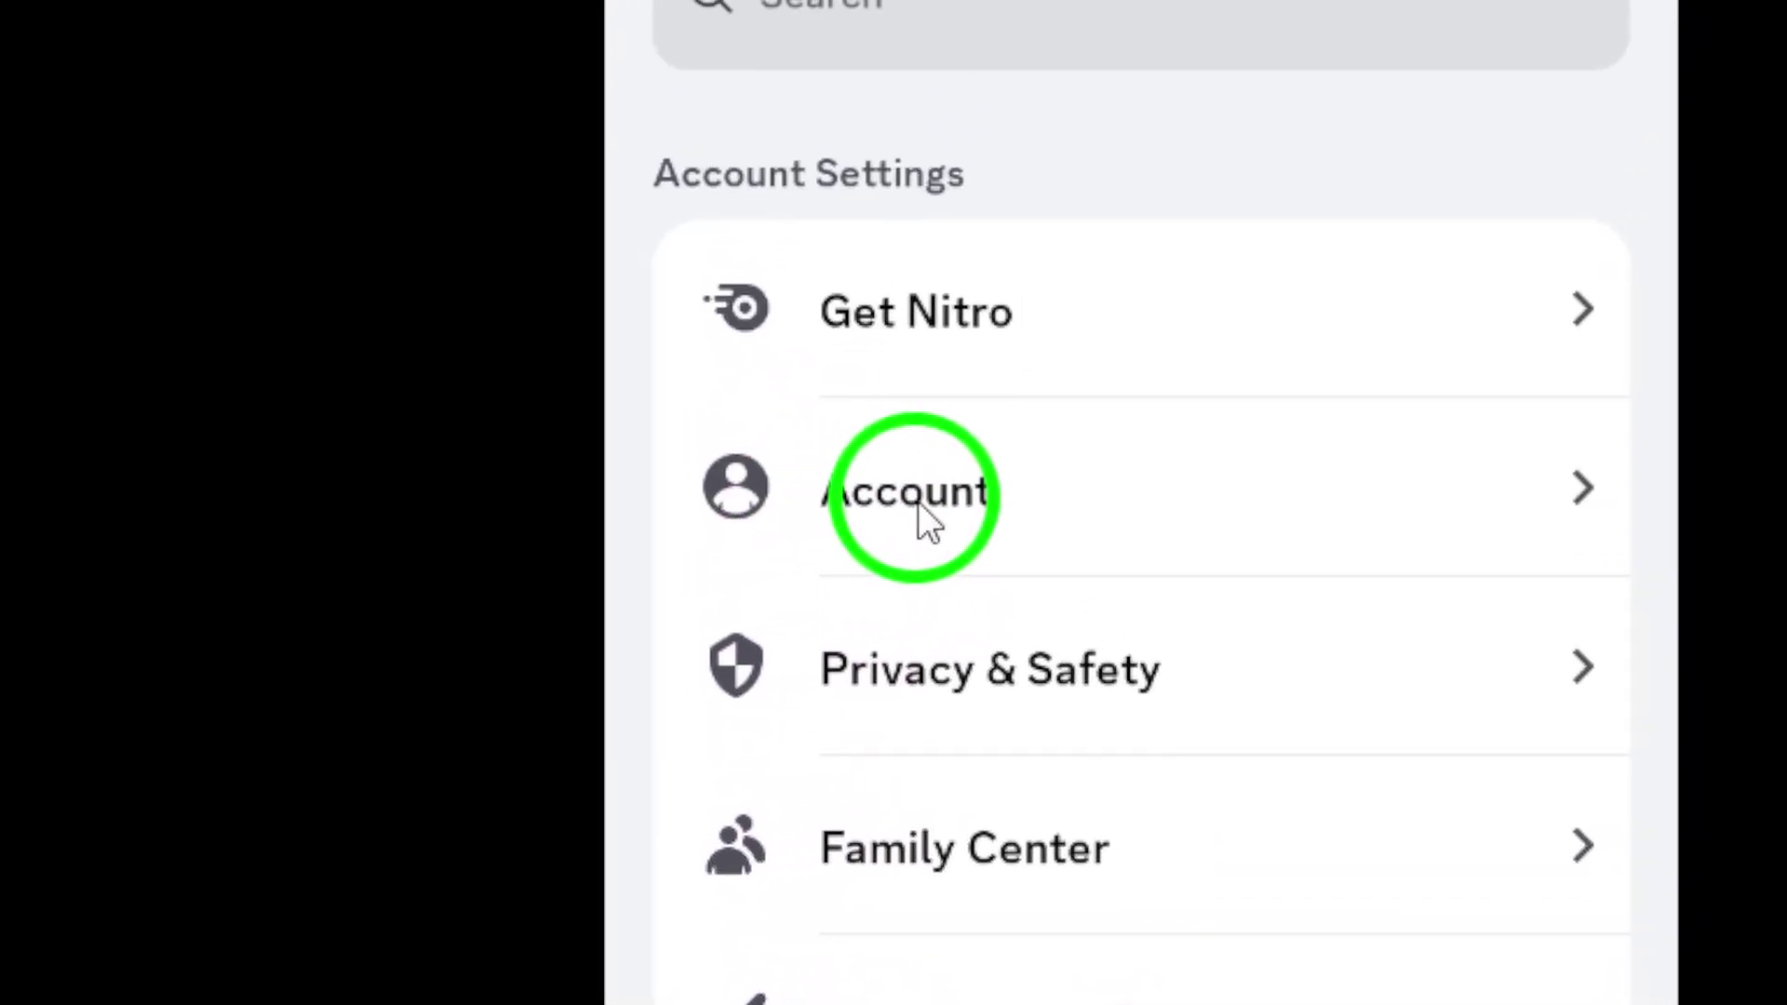
# Step: Open the Account page under Account Settings
pyautogui.click(940, 508)
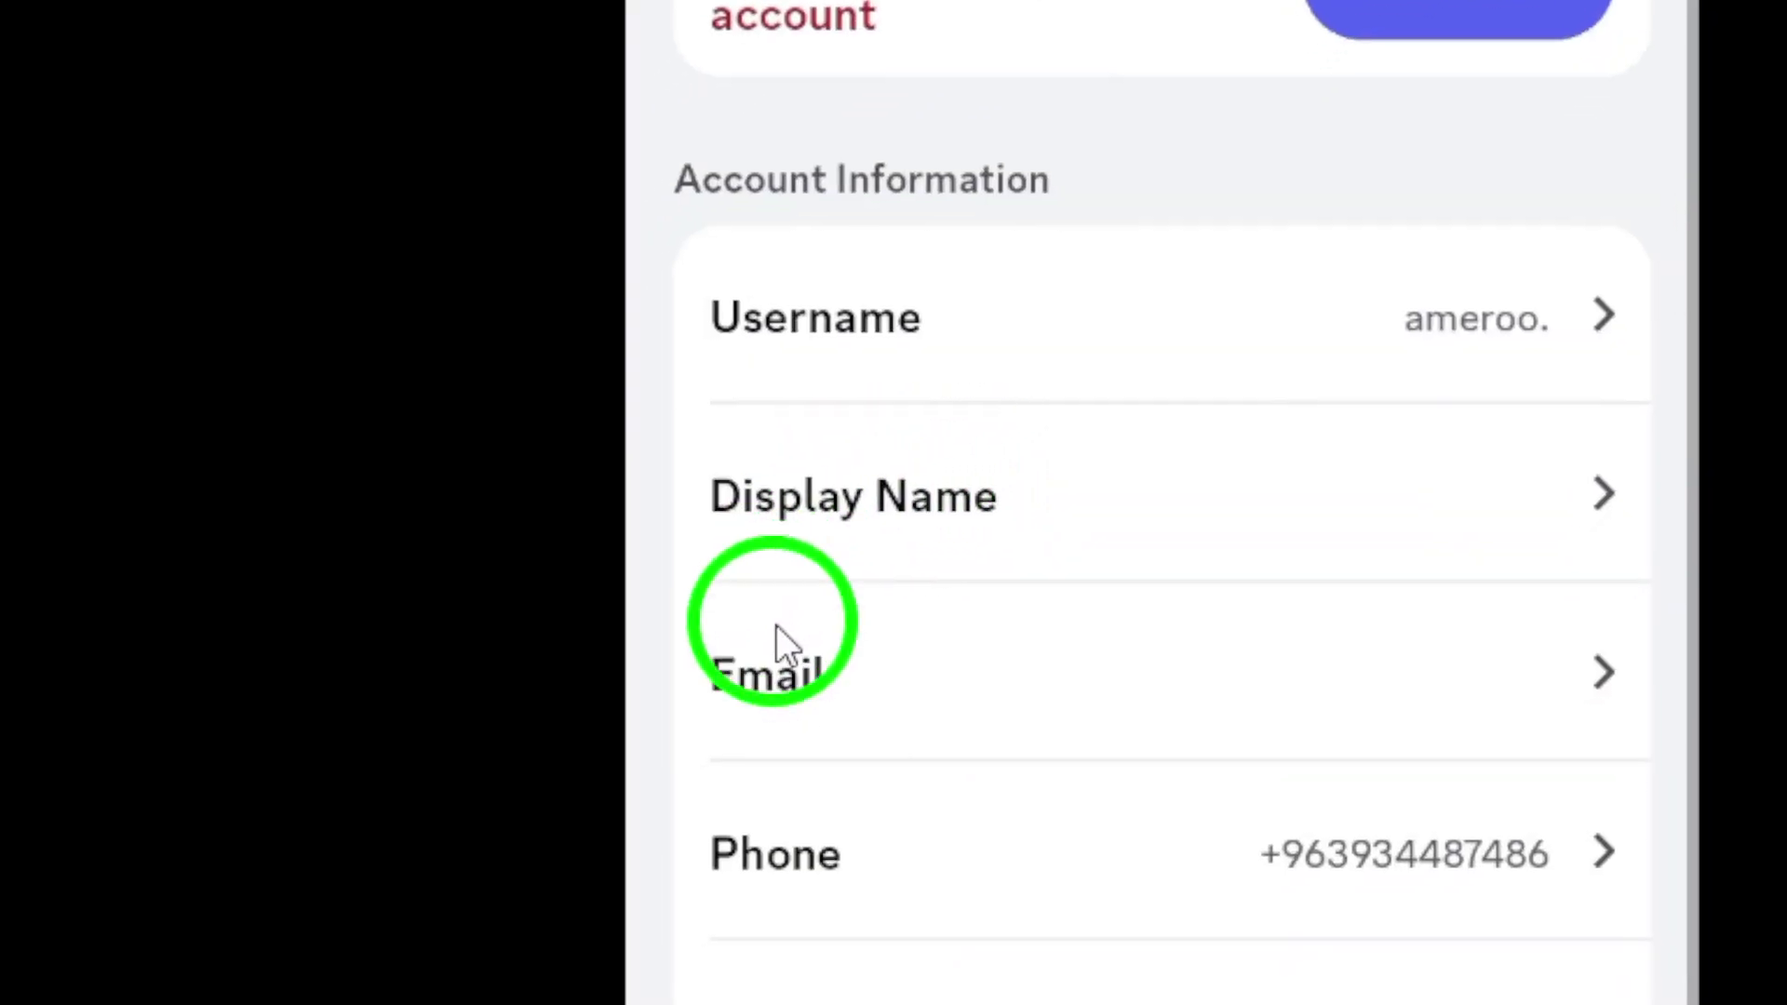
pyautogui.moveTo(880, 738); pyautogui.dragTo(936, 251)
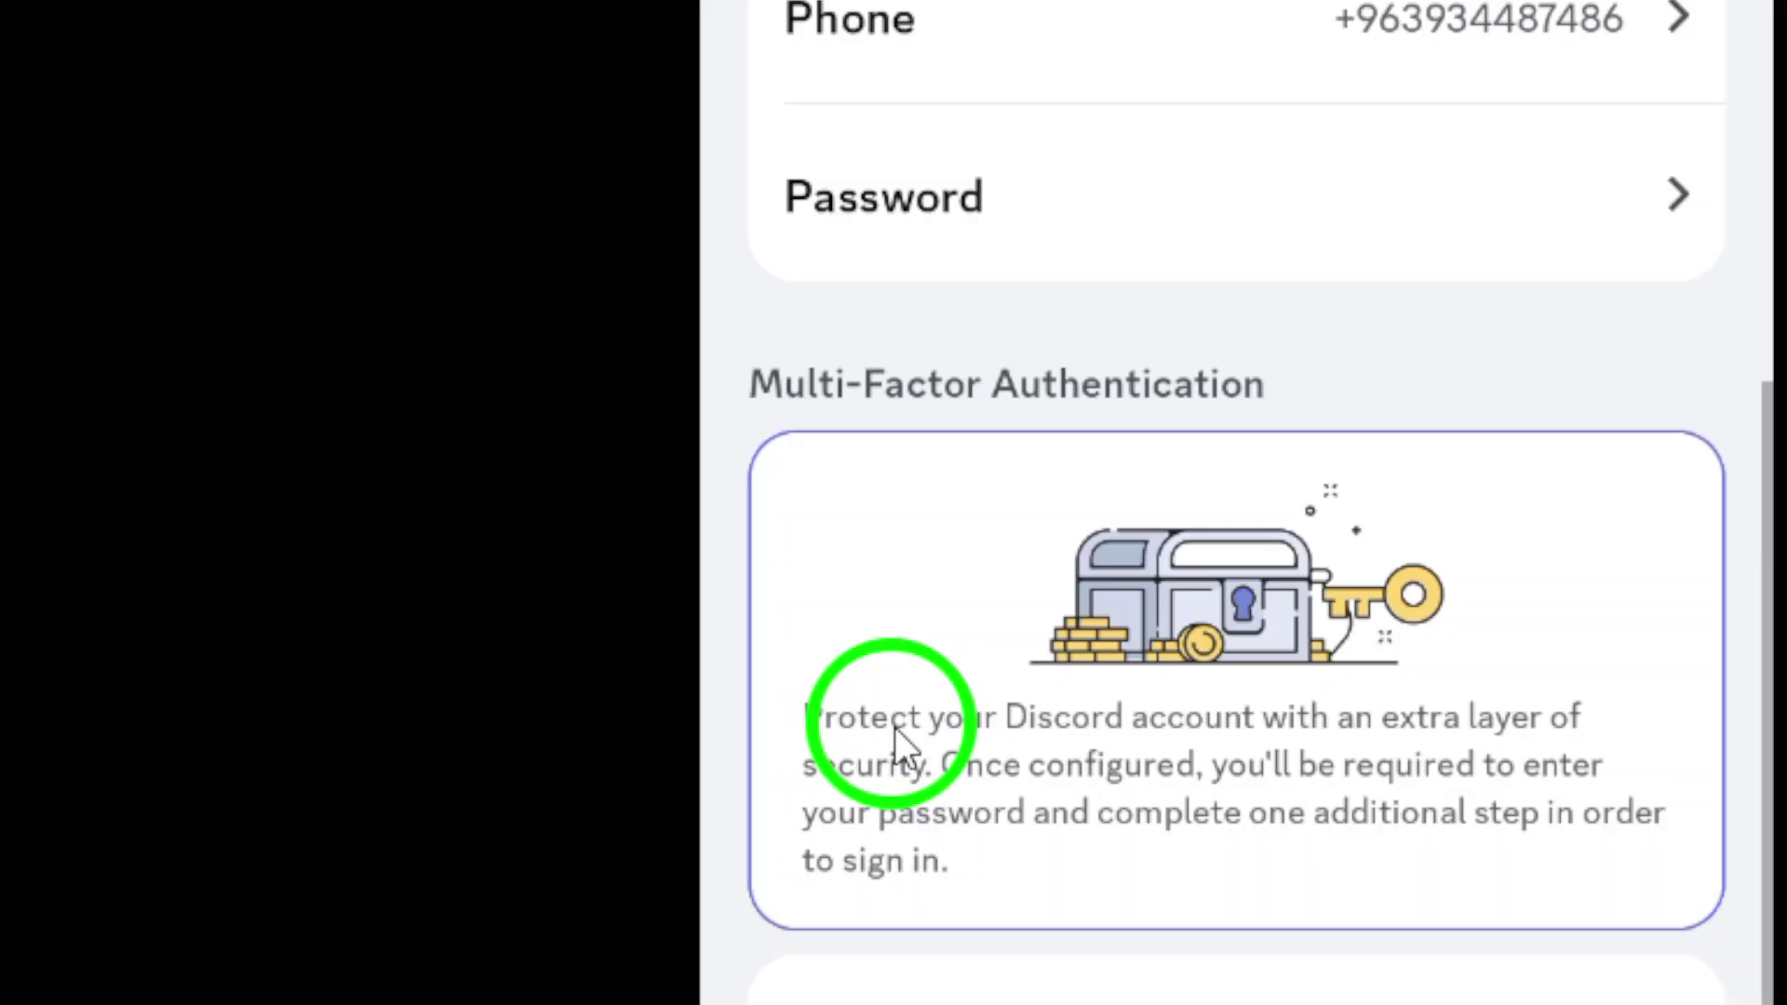
pyautogui.scroll(-5, 894, 728)
pyautogui.scroll(-5, 871, 628)
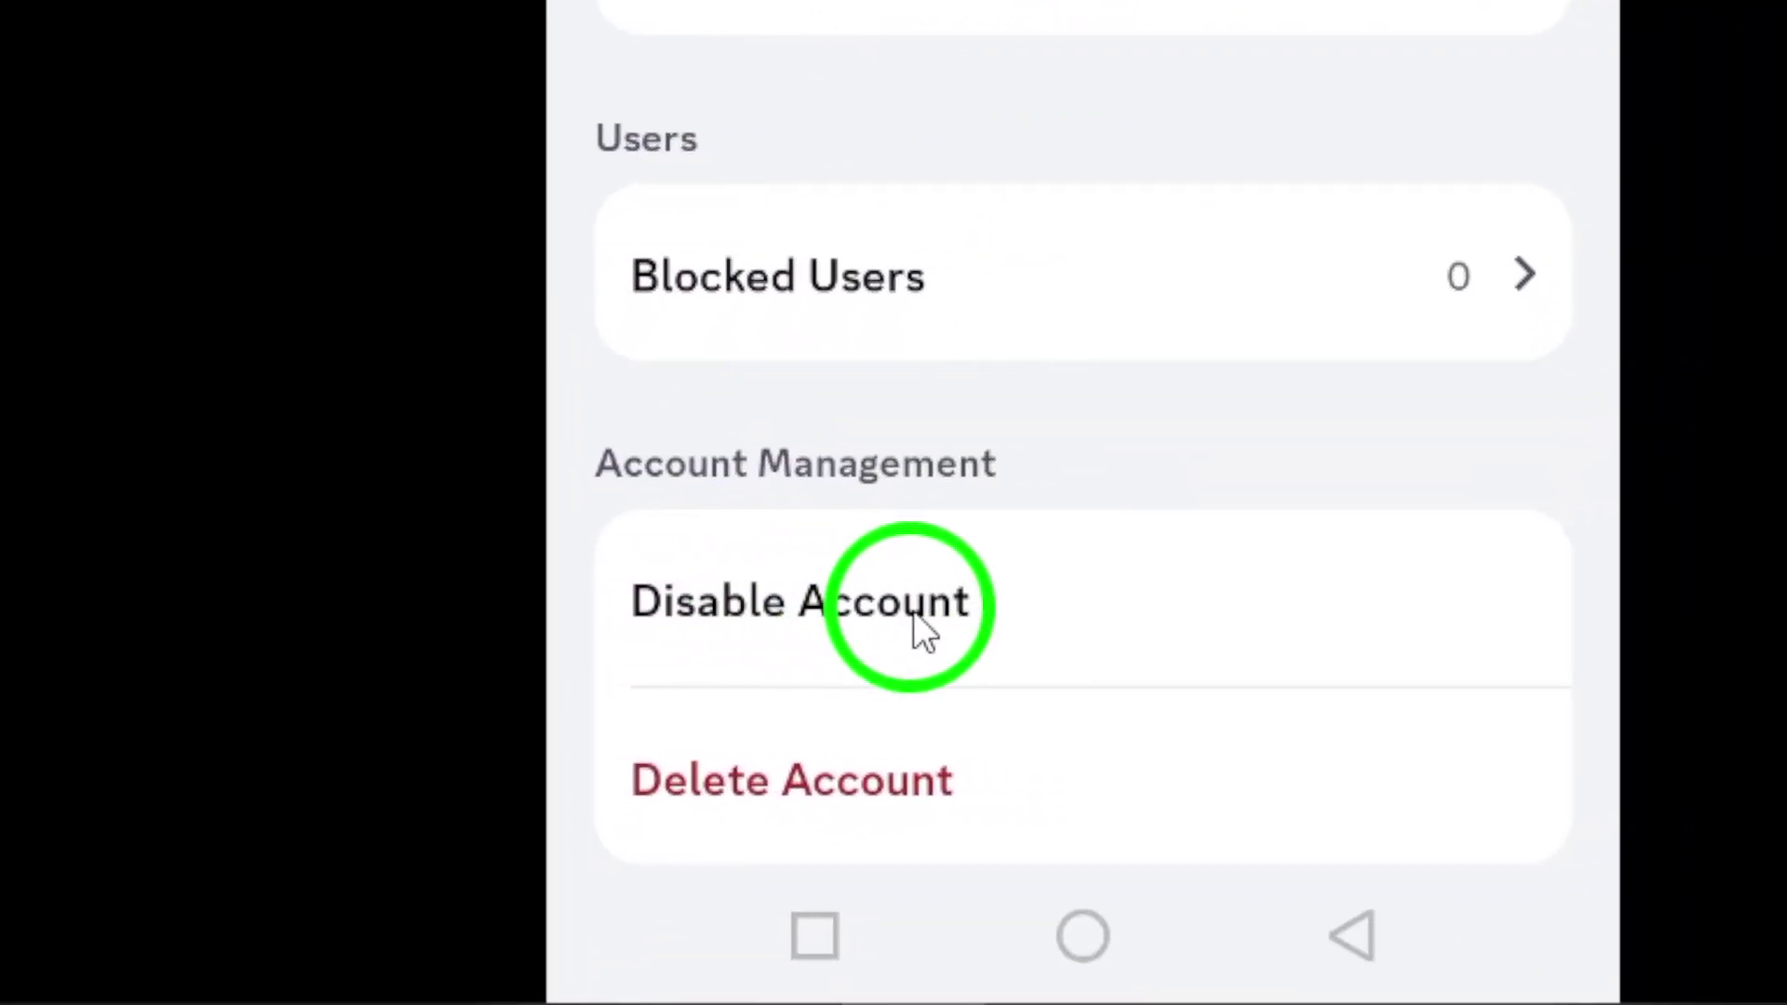
# Step: Open Disable Account and, with the password entered, dismiss the keyboard
pyautogui.click(705, 614)
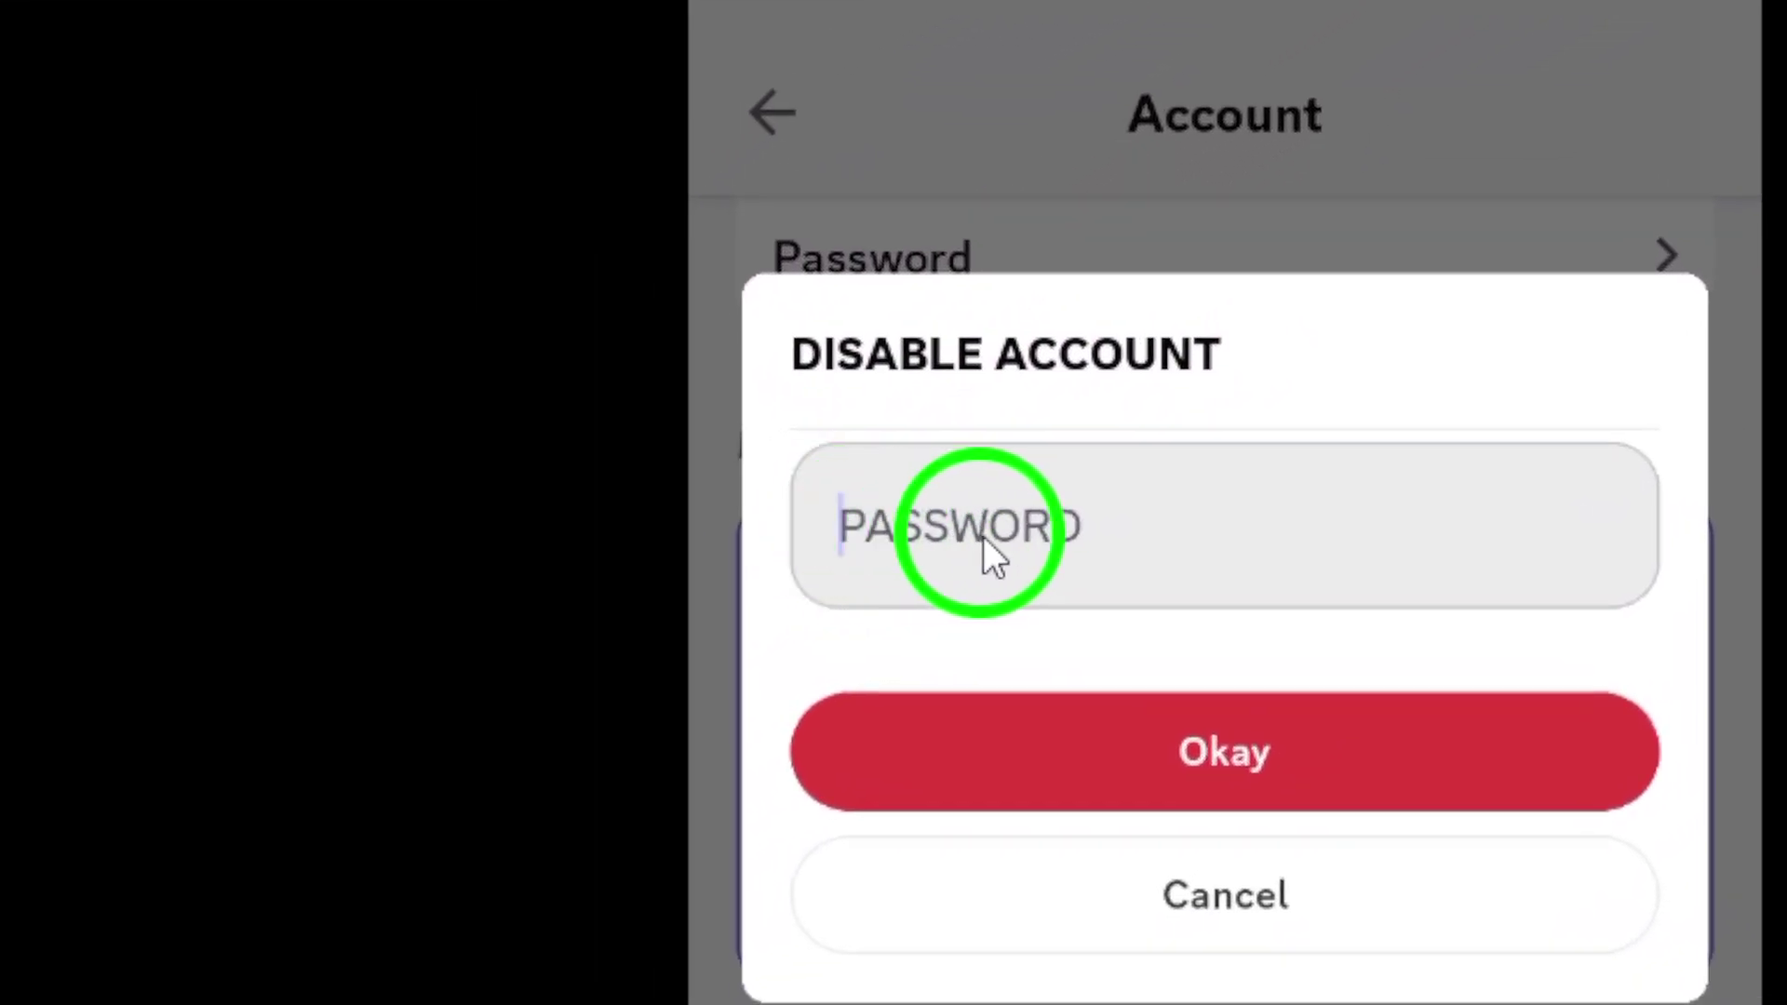
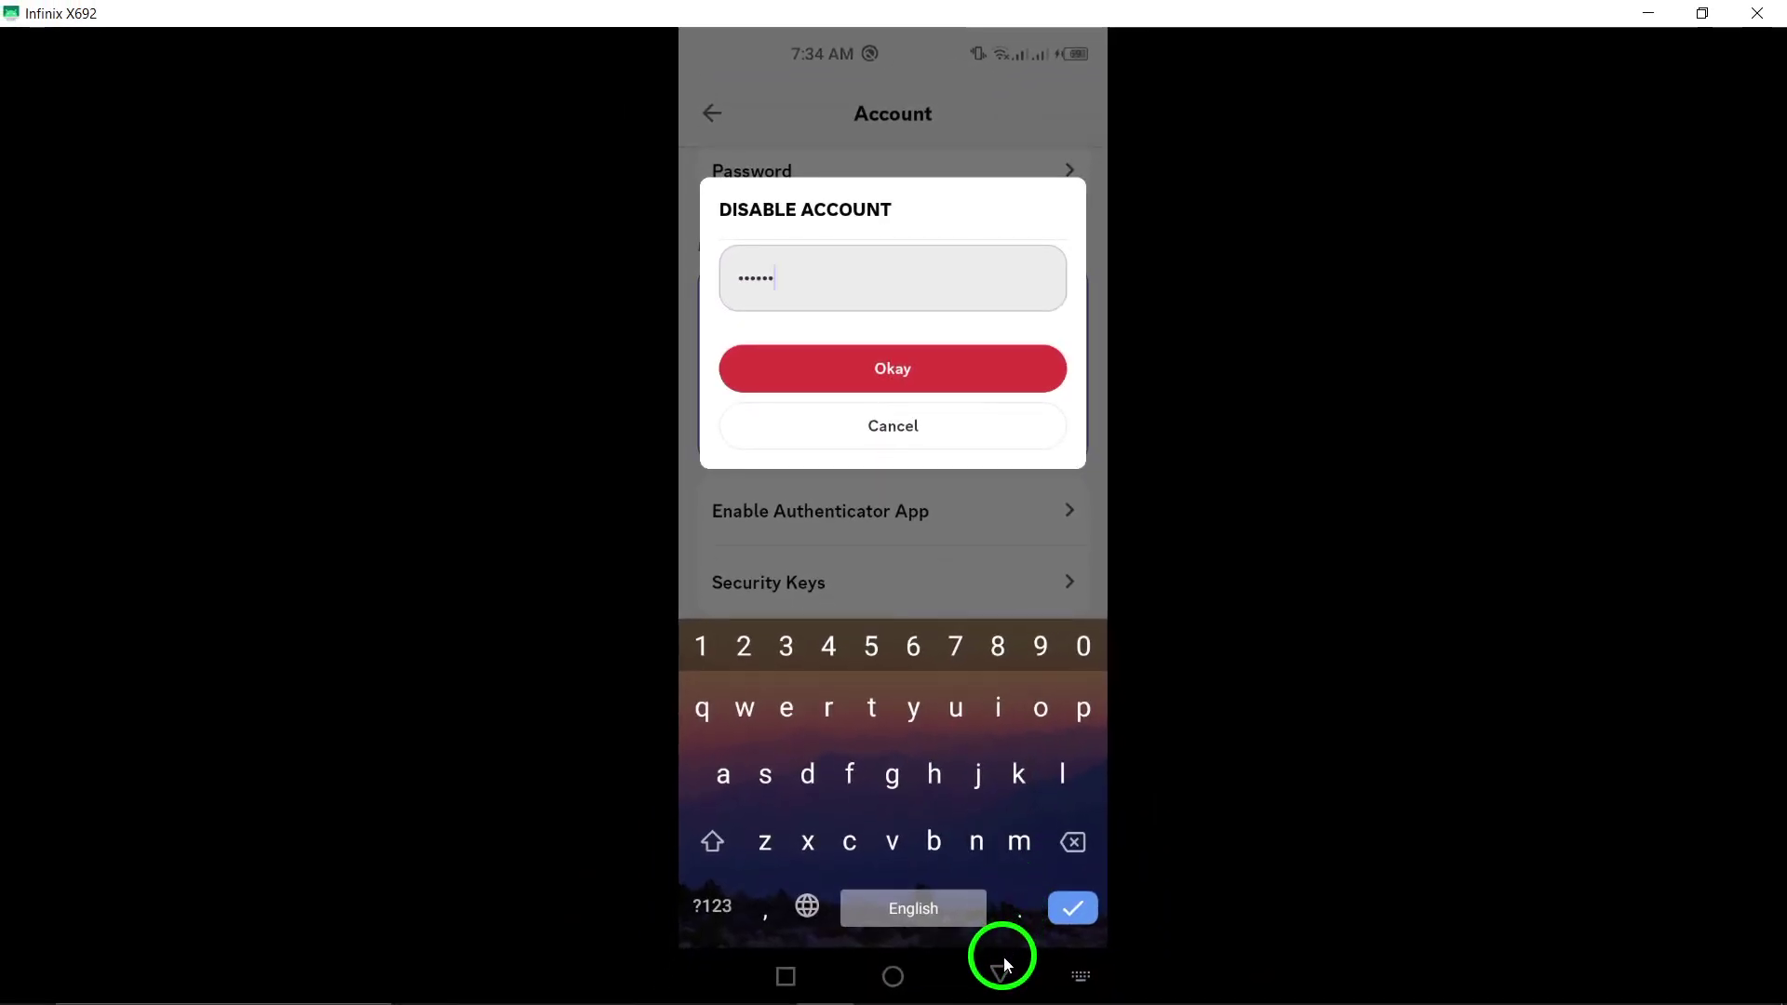
pyautogui.click(1003, 966)
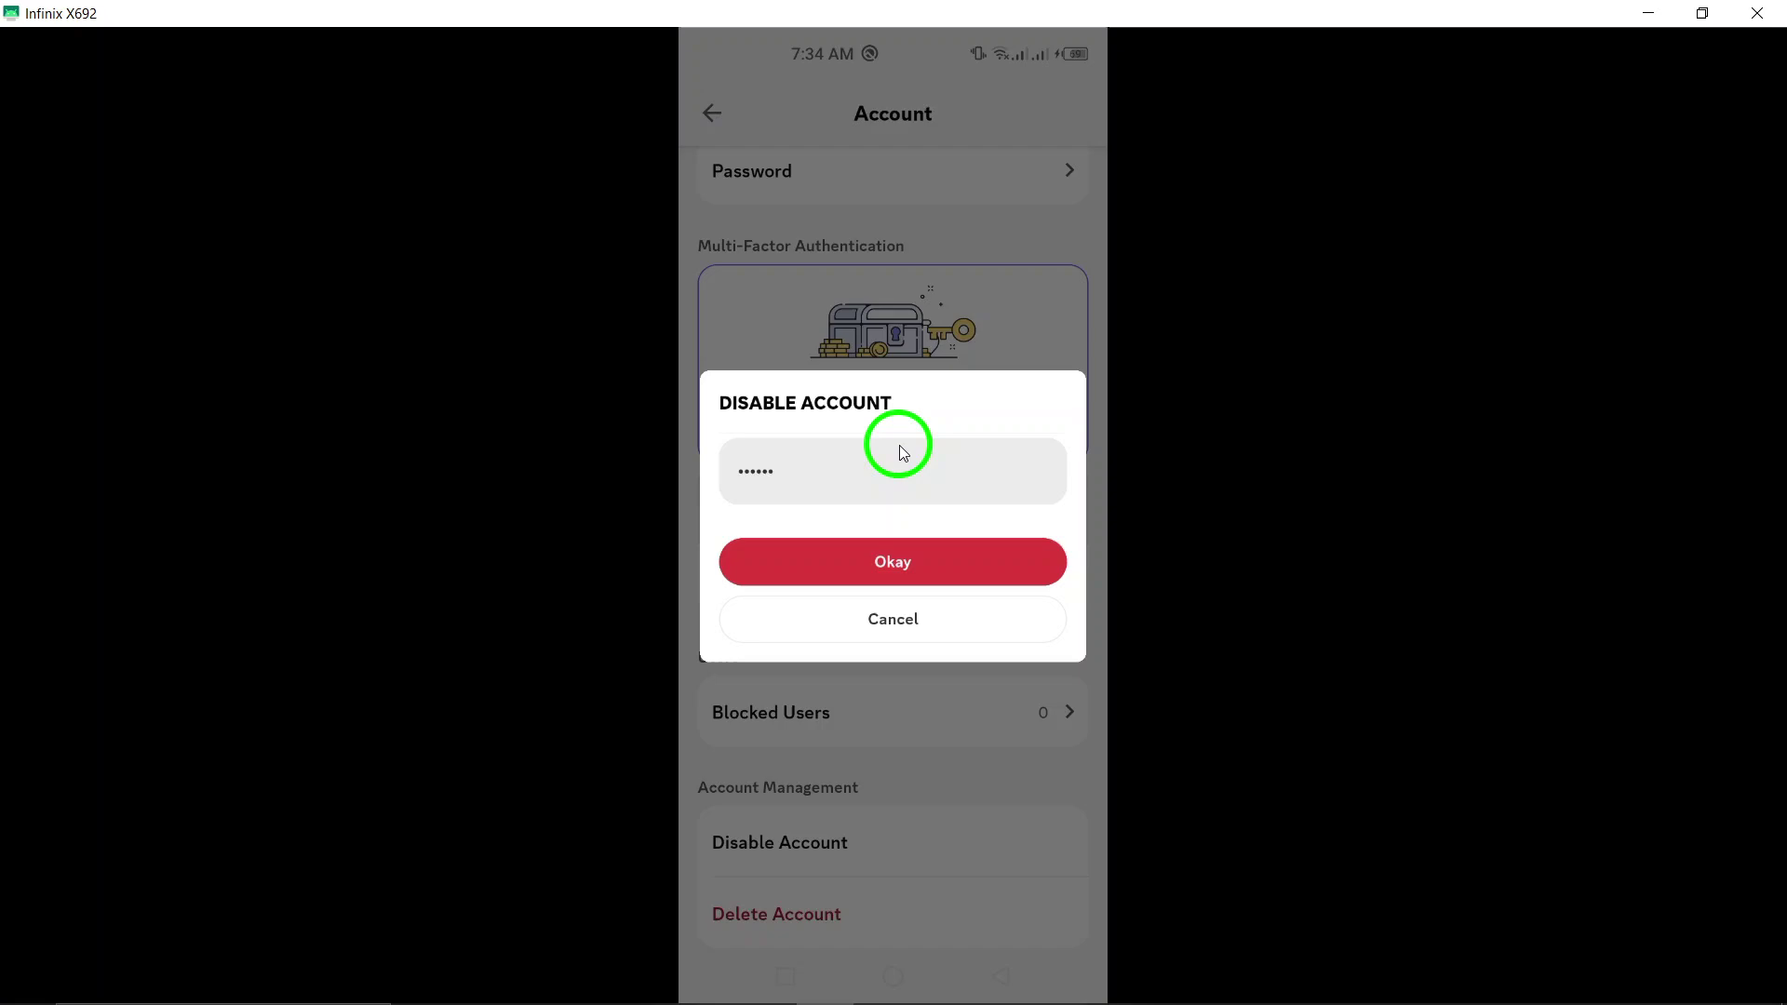